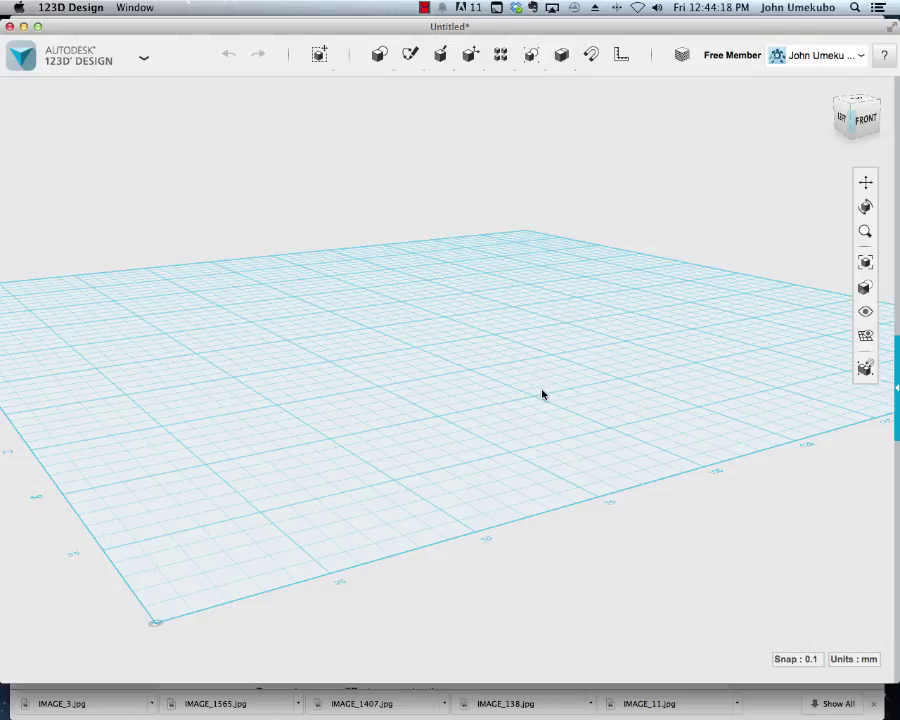
Examine the empty work grid from several angles, including the back and left views and a raised front-right corner view.
mouse_move(544, 393)
right_down()
mouse_move(557, 372)
mouse_move(510, 380)
mouse_move(544, 382)
mouse_move(569, 372)
mouse_move(530, 374)
mouse_move(566, 370)
right_up()
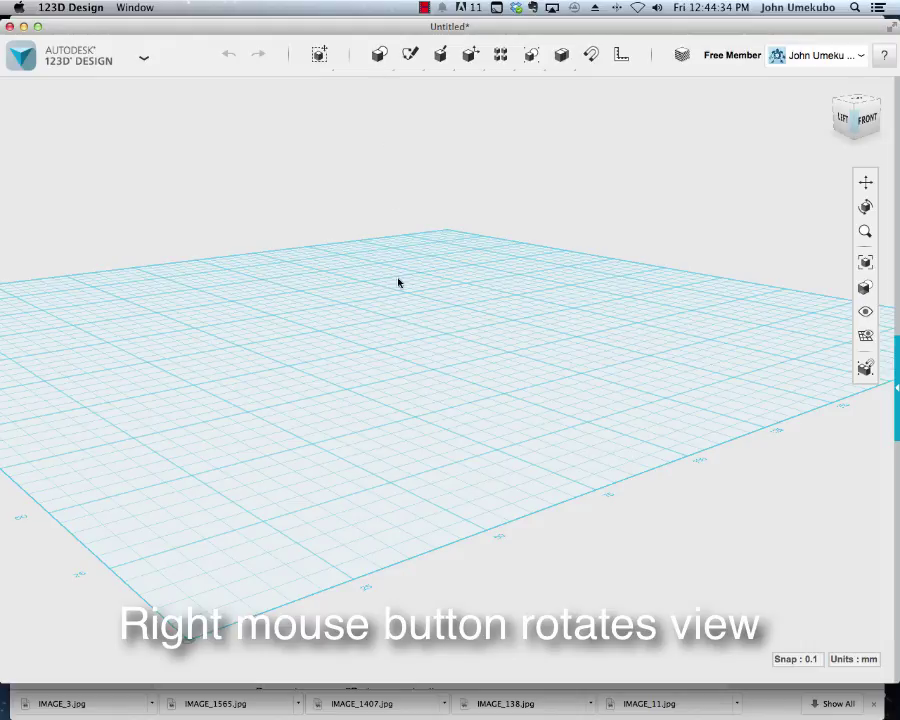
mouse_move(536, 325)
right_down()
mouse_move(482, 332)
mouse_move(536, 329)
mouse_move(522, 325)
right_up()
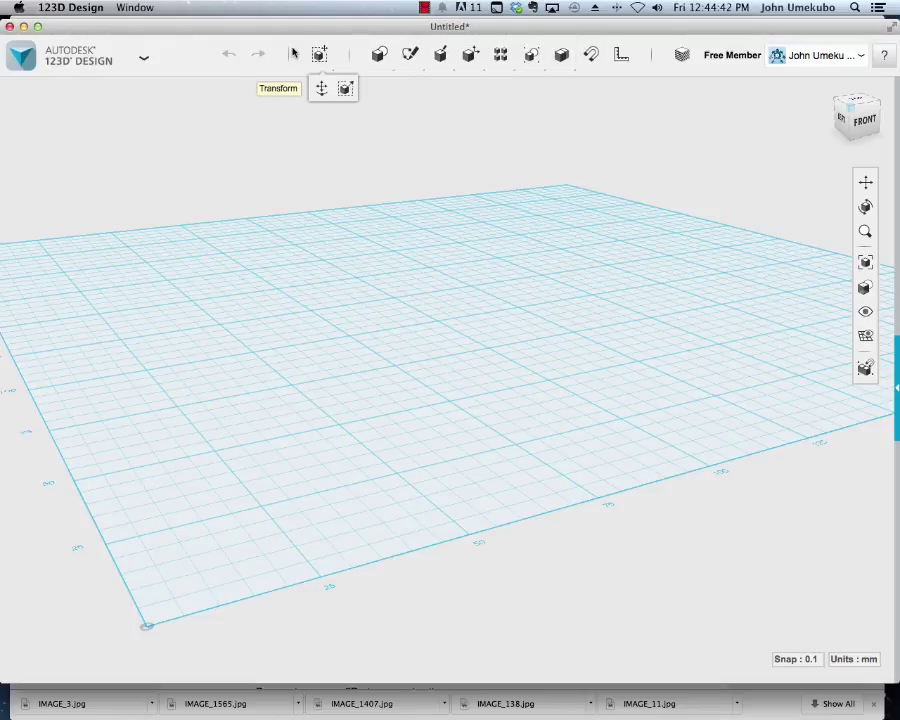
mouse_move(552, 58)
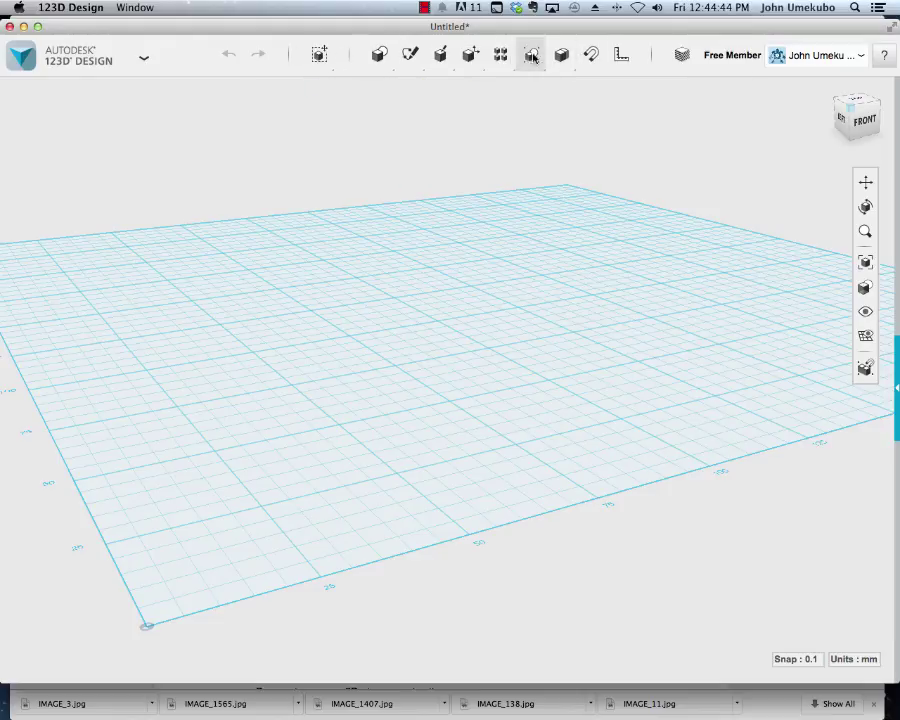
mouse_move(868, 287)
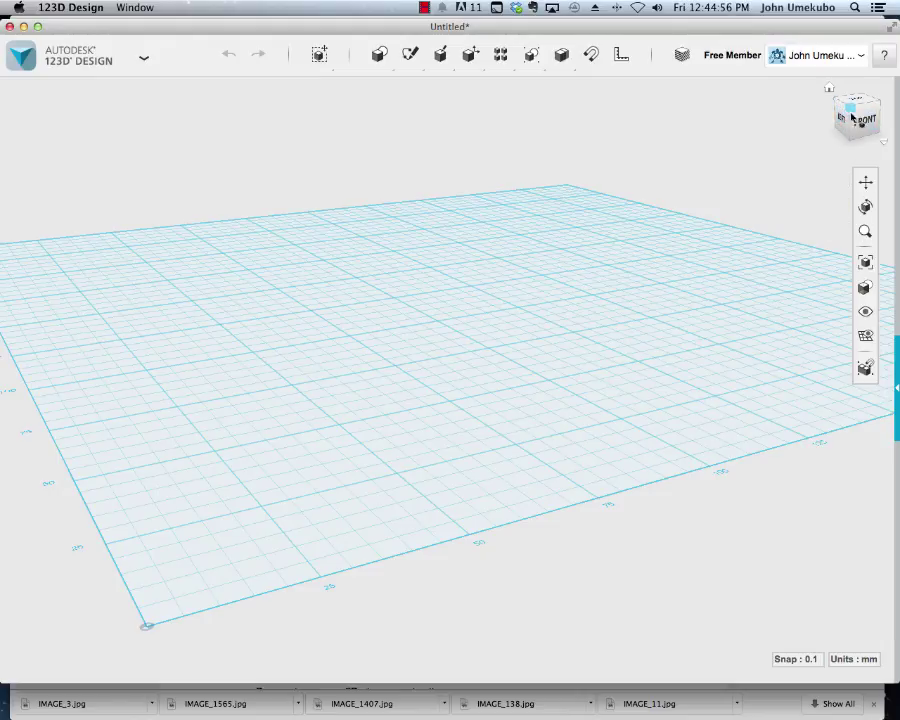
mouse_move(860, 114)
mouse_down()
mouse_move(865, 123)
mouse_move(868, 94)
mouse_move(876, 98)
mouse_move(869, 108)
mouse_up()
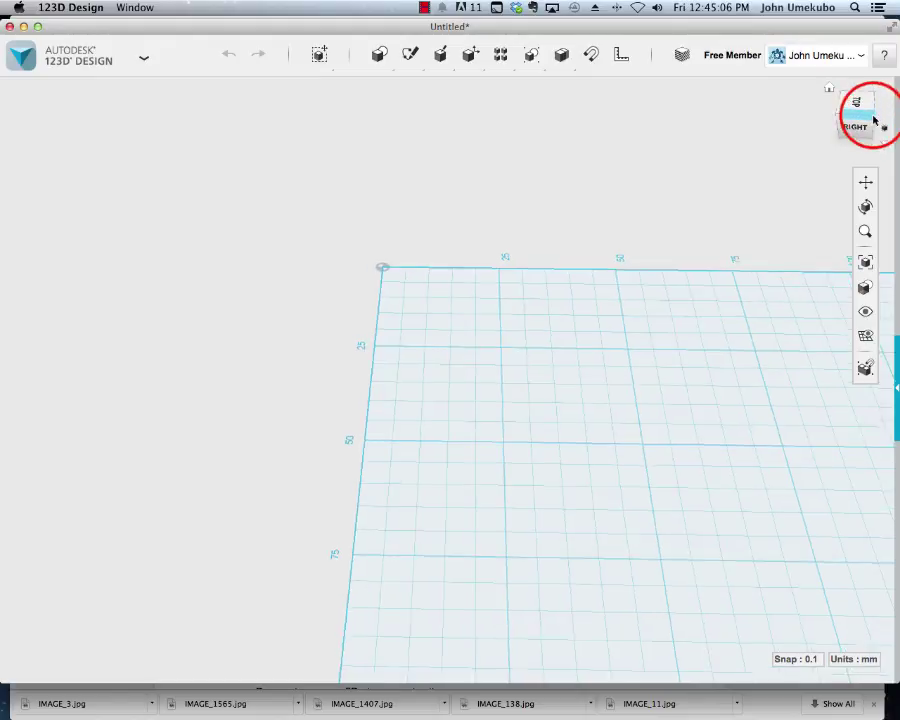
click(873, 119)
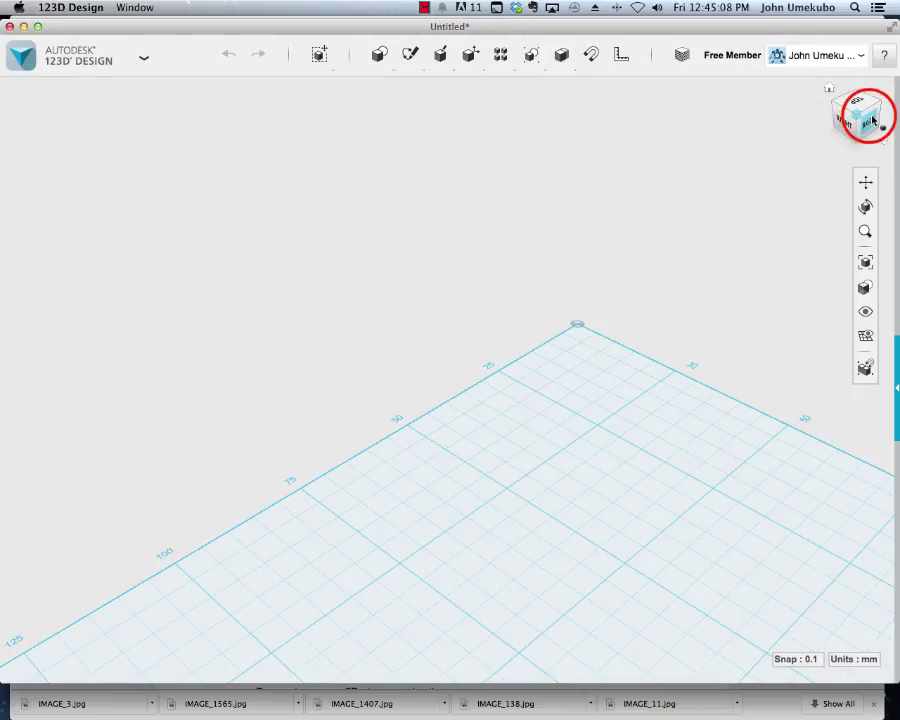
drag(868, 118, 869, 120)
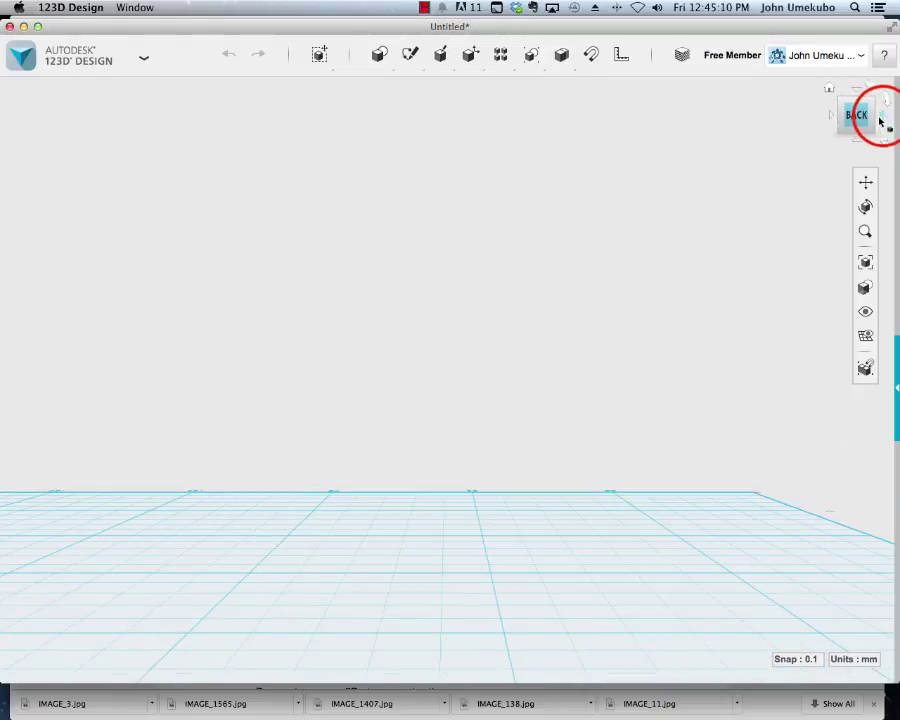
click(884, 119)
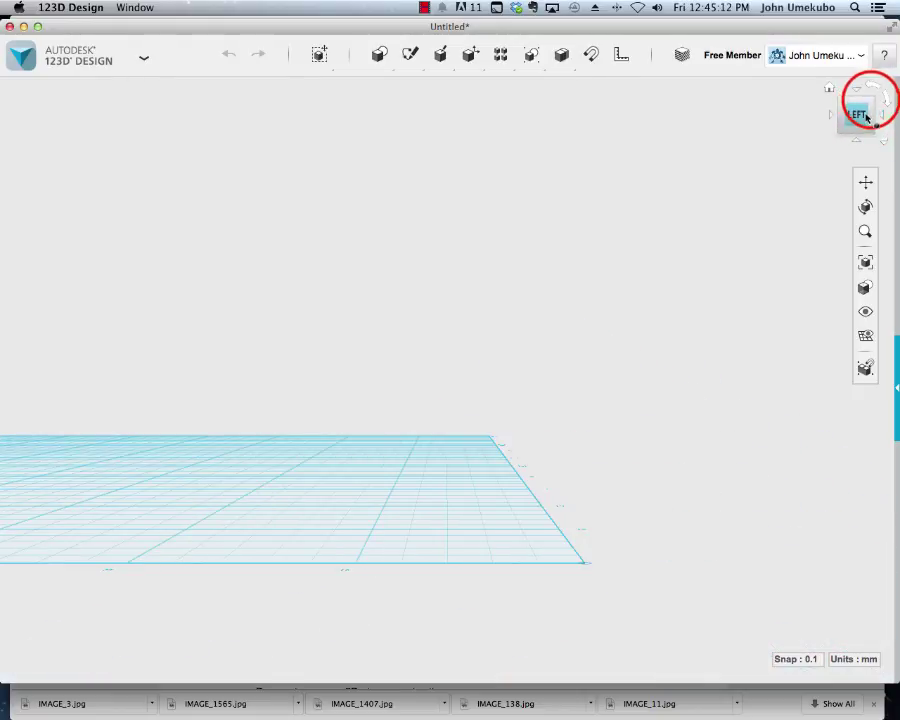
drag(872, 103, 866, 126)
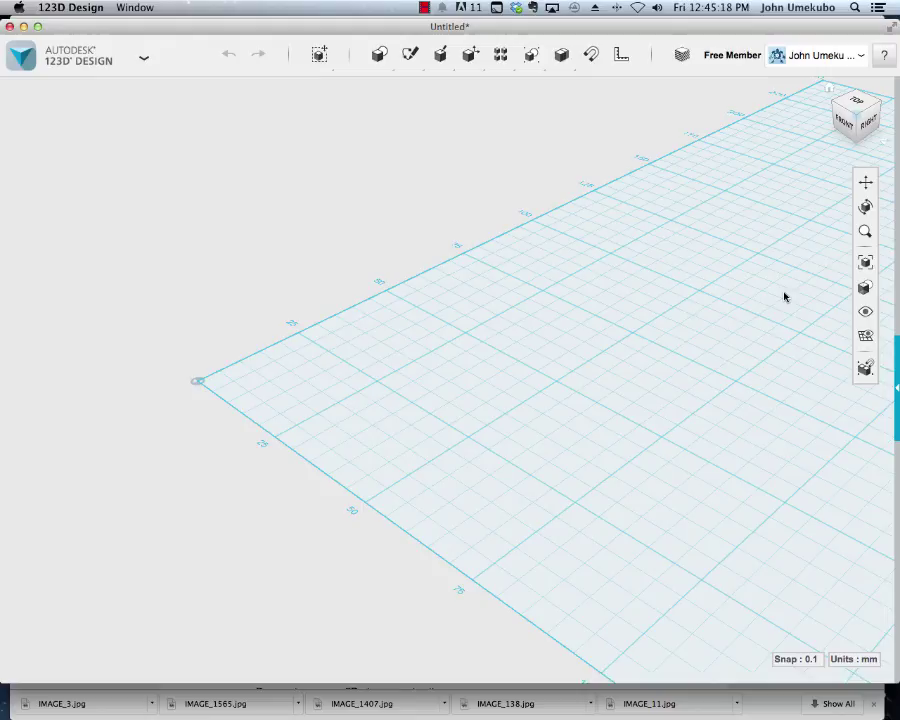
middle_drag(790, 300, 425, 276)
middle_drag(678, 291, 610, 269)
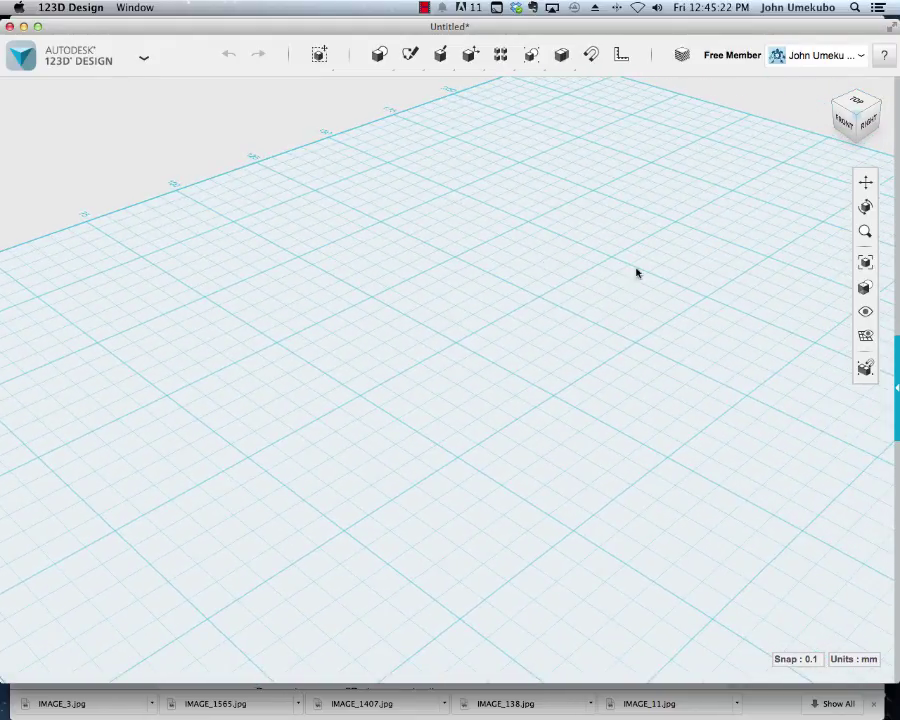
Insert a box primitive of 20 mm length, width and height near the middle of the grid.
mouse_move(384, 67)
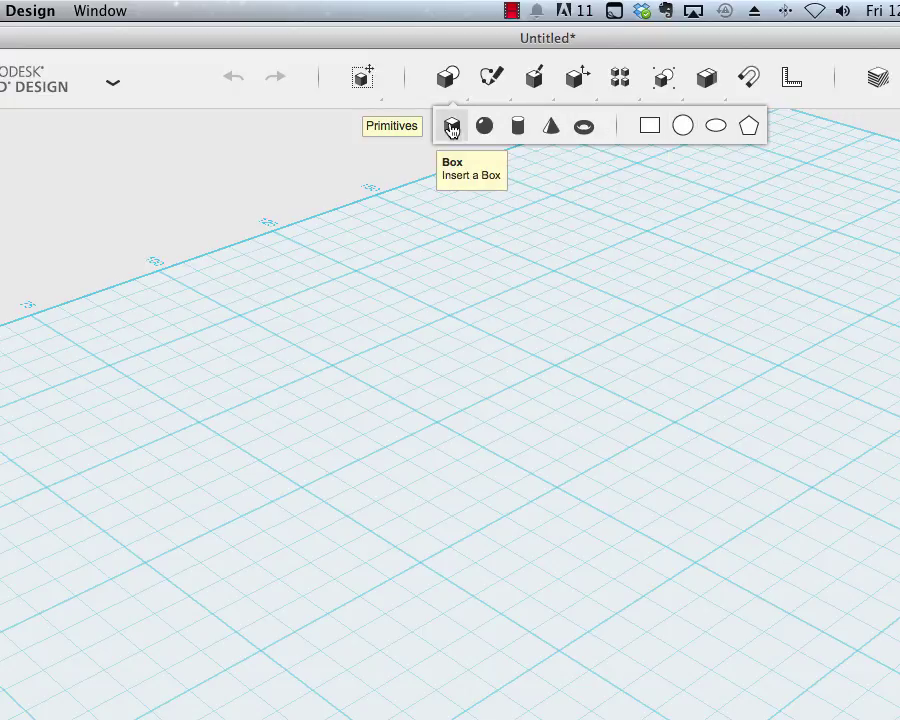
click(451, 127)
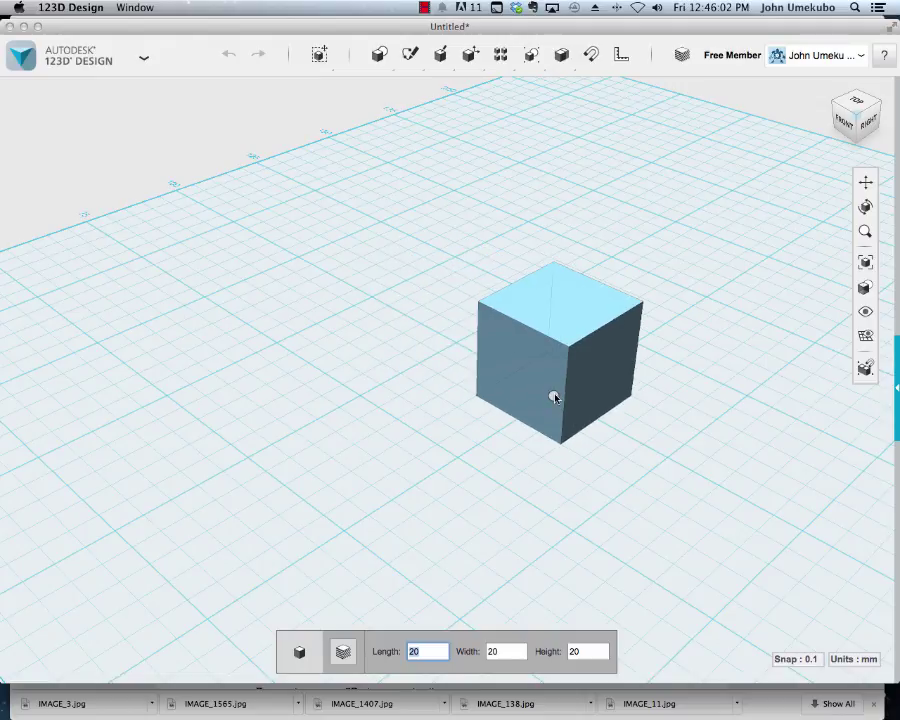
click(554, 399)
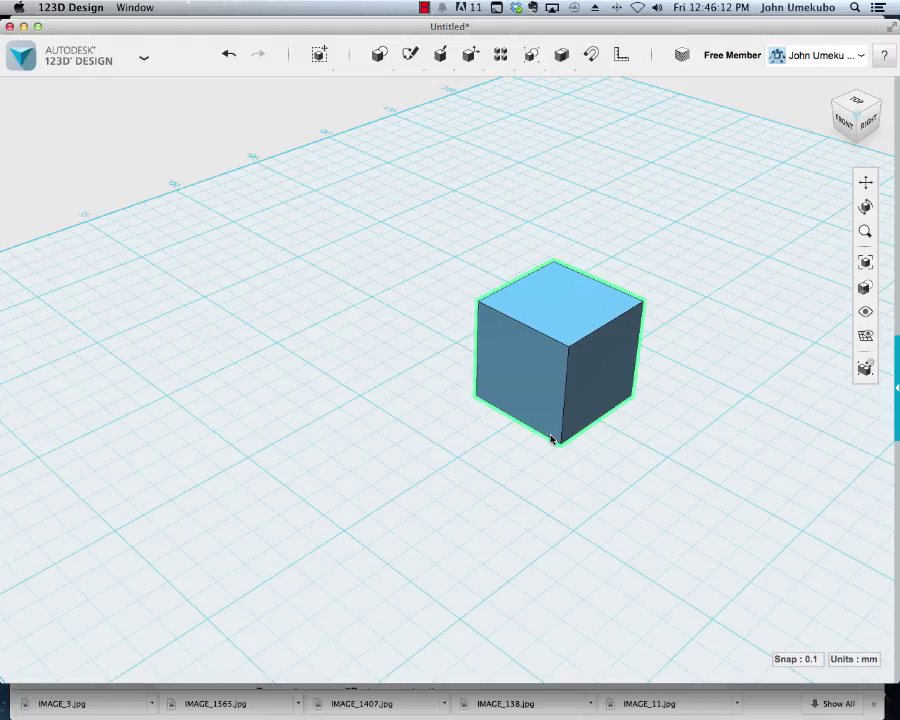
Examine the box close up, from farther away, and from its front and back sides.
scroll(551, 438, up, 2)
scroll(551, 438, down, 4)
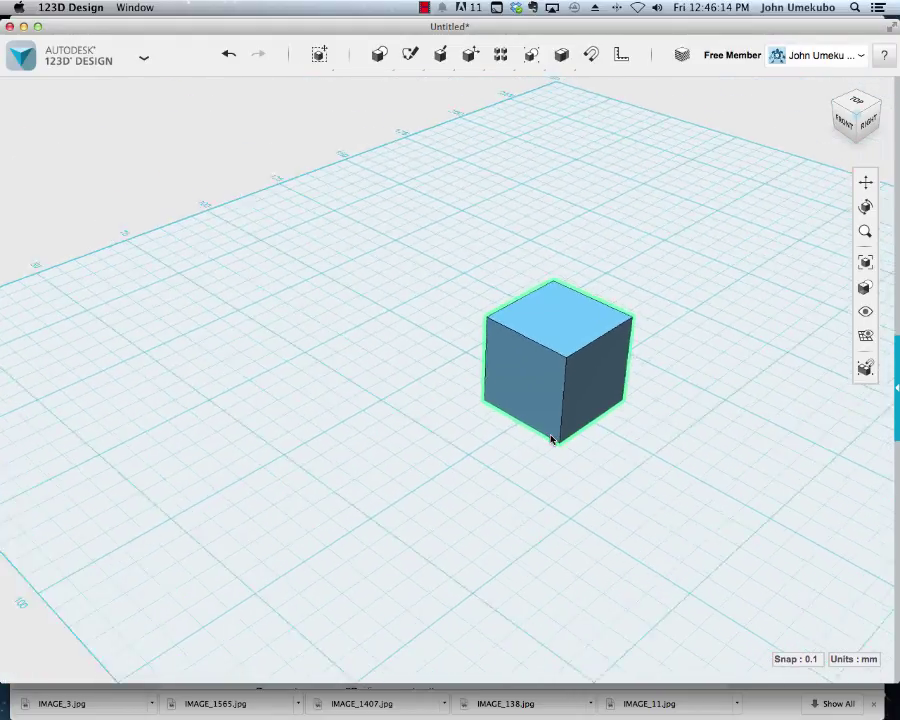
scroll(551, 438, up, 3)
scroll(551, 438, down, 4)
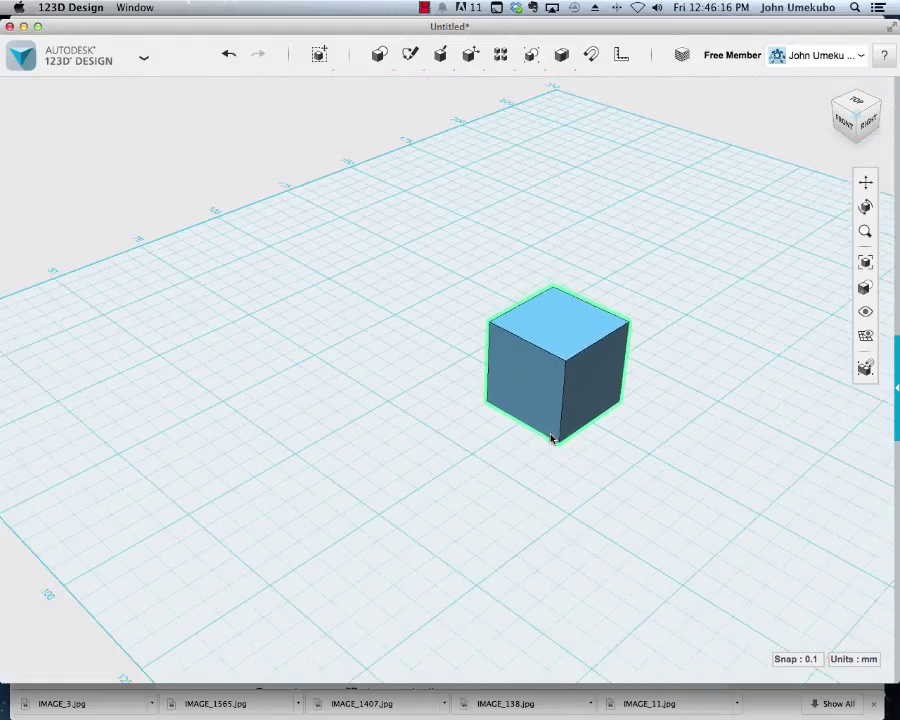
scroll(551, 438, down, 2)
scroll(551, 438, up, 2)
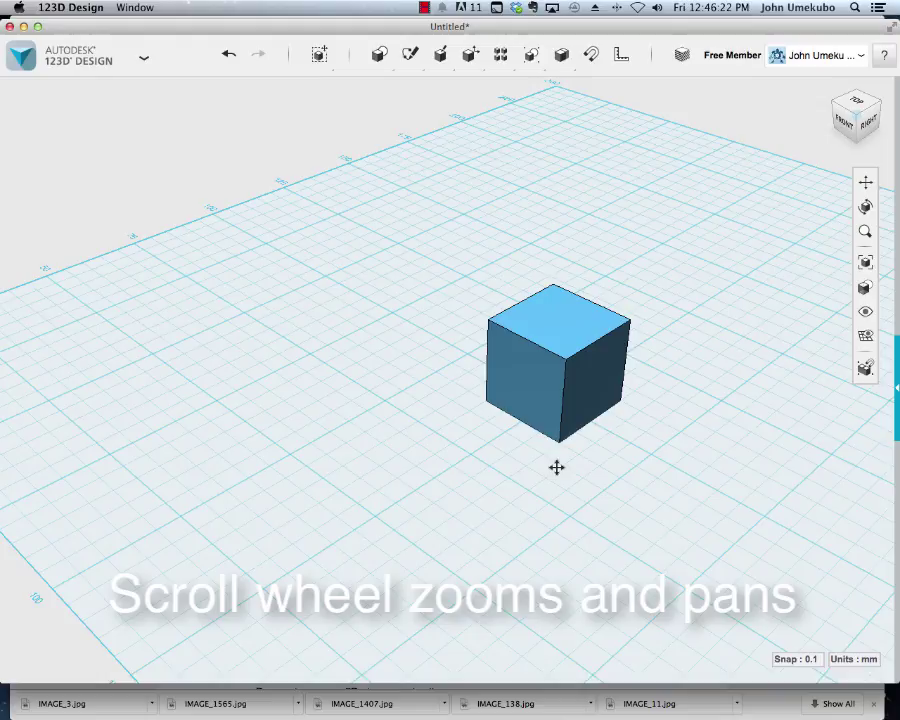
middle_drag(556, 466, 458, 440)
scroll(460, 444, up, 5)
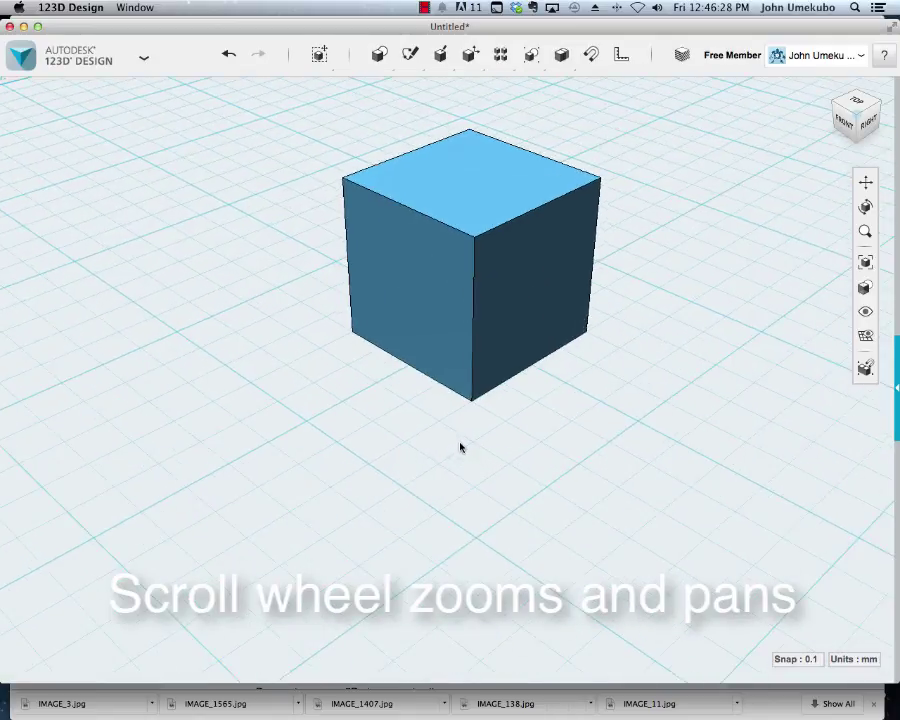
scroll(460, 444, down, 5)
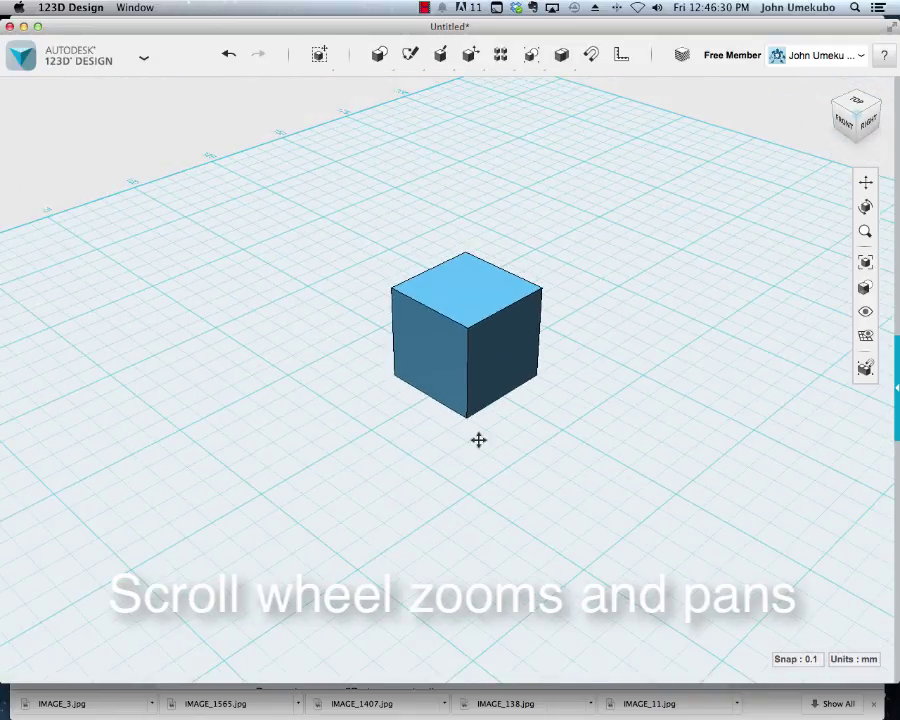
middle_drag(478, 440, 516, 451)
scroll(538, 428, down, 1)
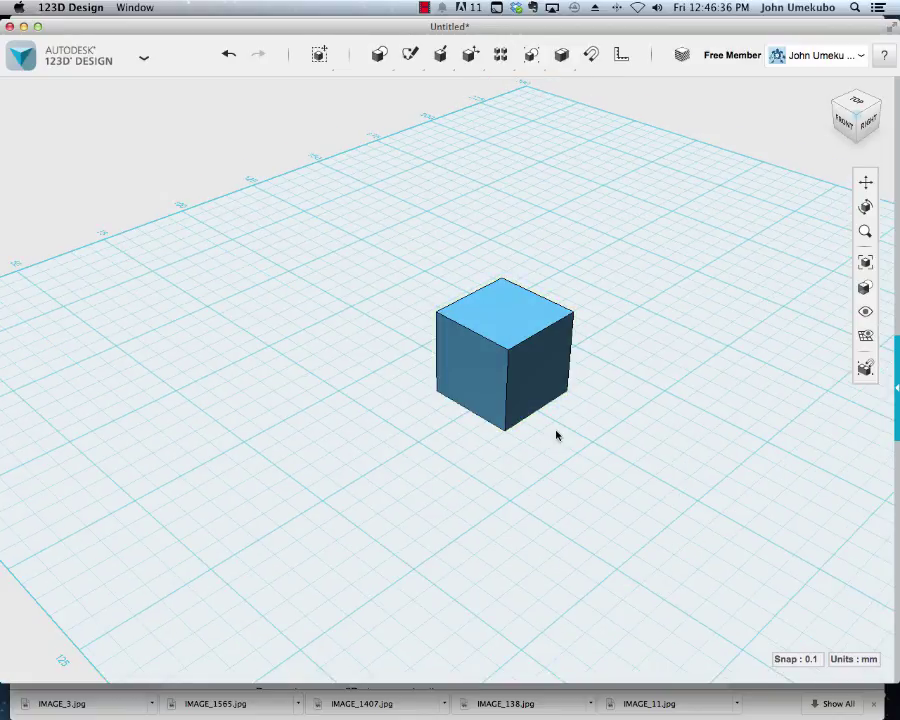
right_drag(557, 435, 458, 431)
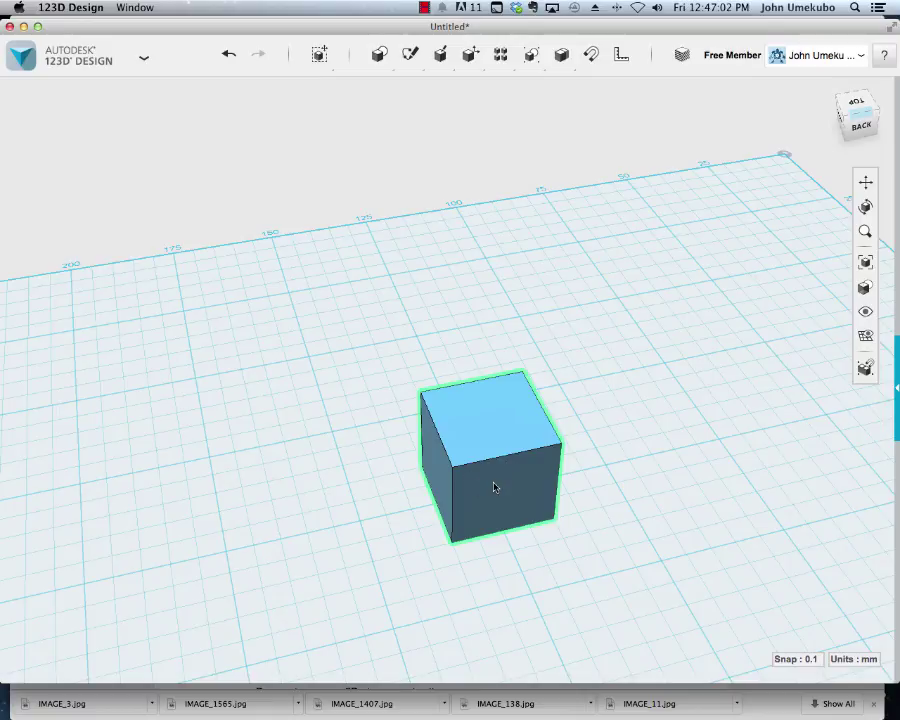
click(392, 517)
right_drag(388, 514, 547, 507)
Insert a sphere primitive with a 10 mm radius on the grid, to the left of the box.
mouse_move(378, 58)
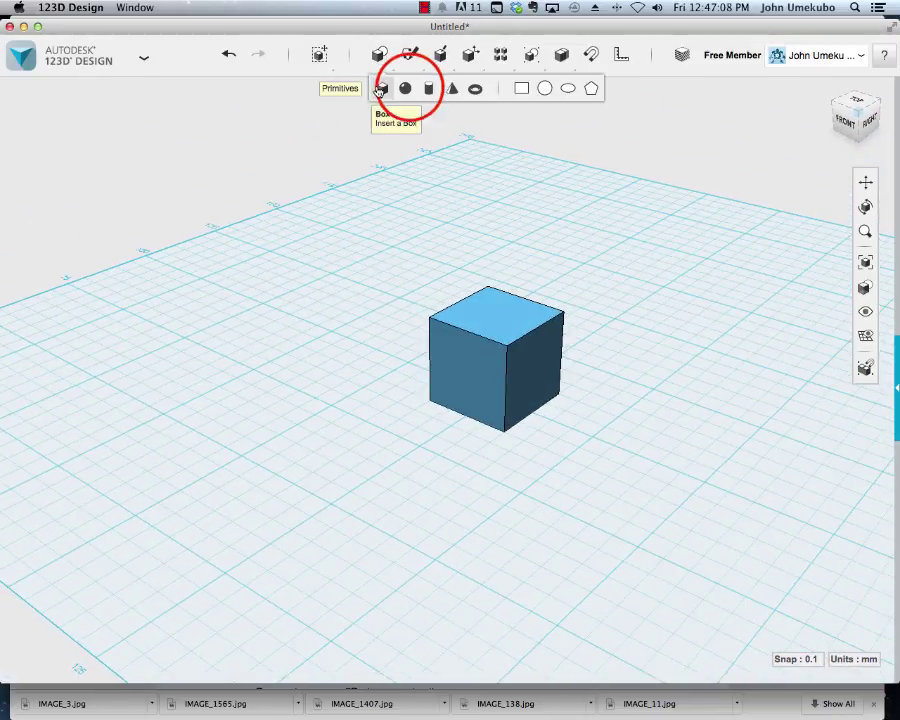
click(413, 92)
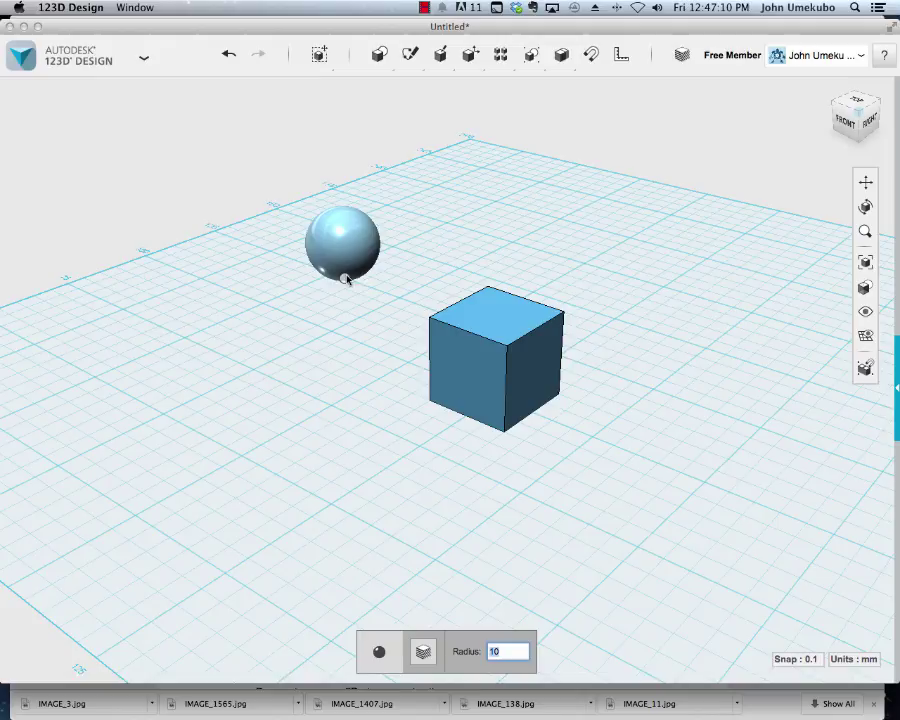
click(251, 361)
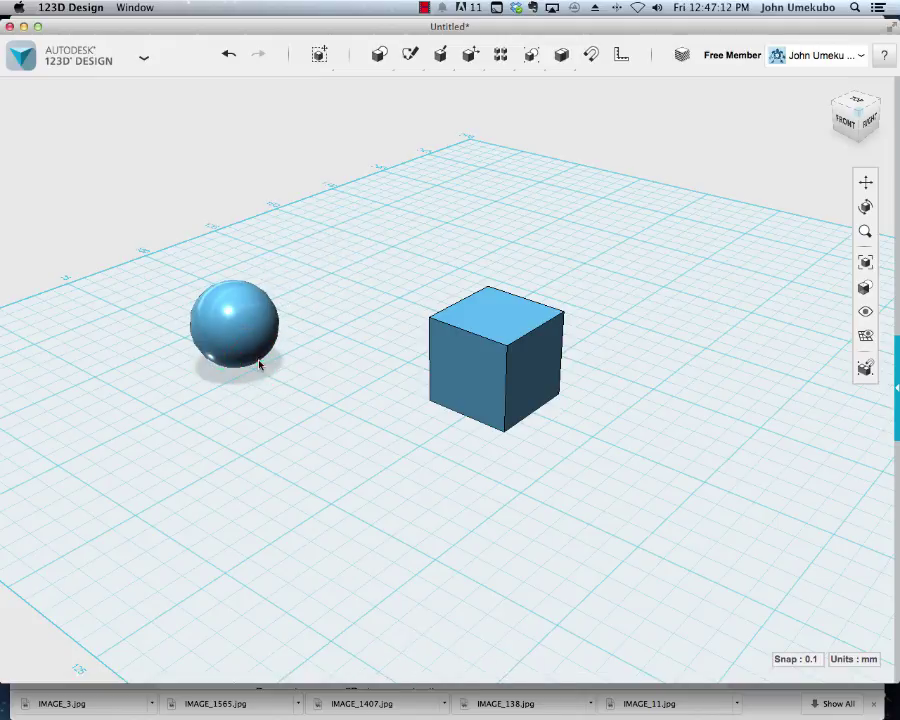
Insert a cylinder primitive with a 10 mm radius and 20 mm height on the grid, to the right of the box.
mouse_move(380, 58)
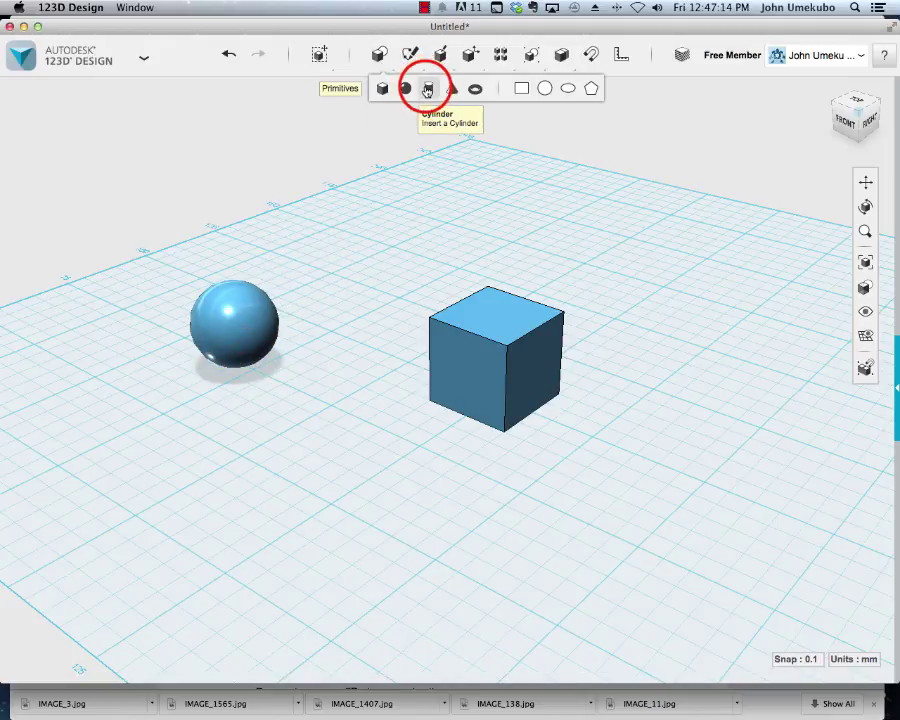
click(427, 91)
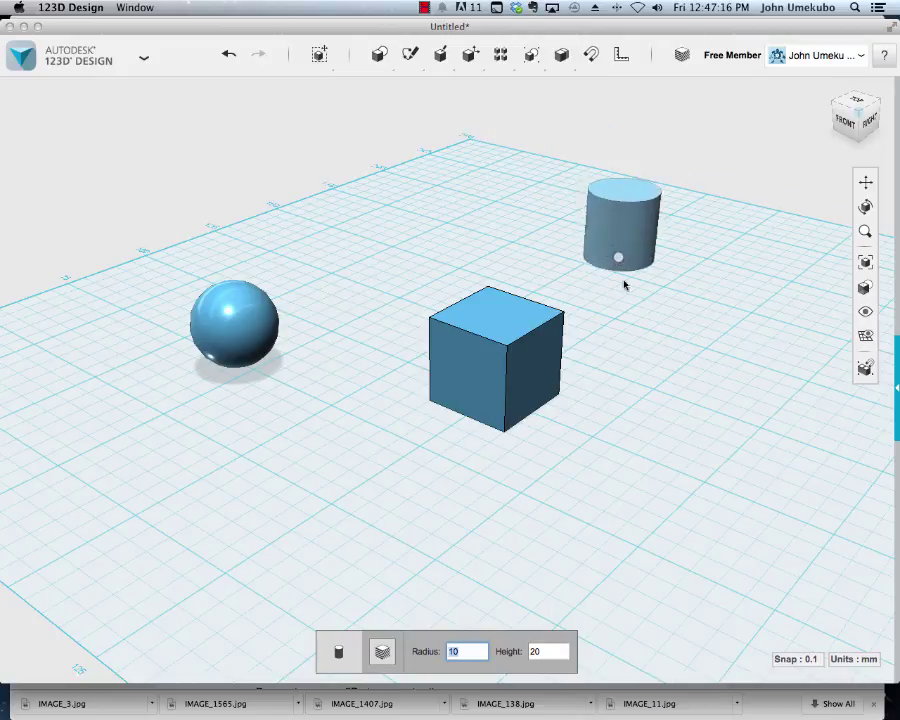
click(742, 455)
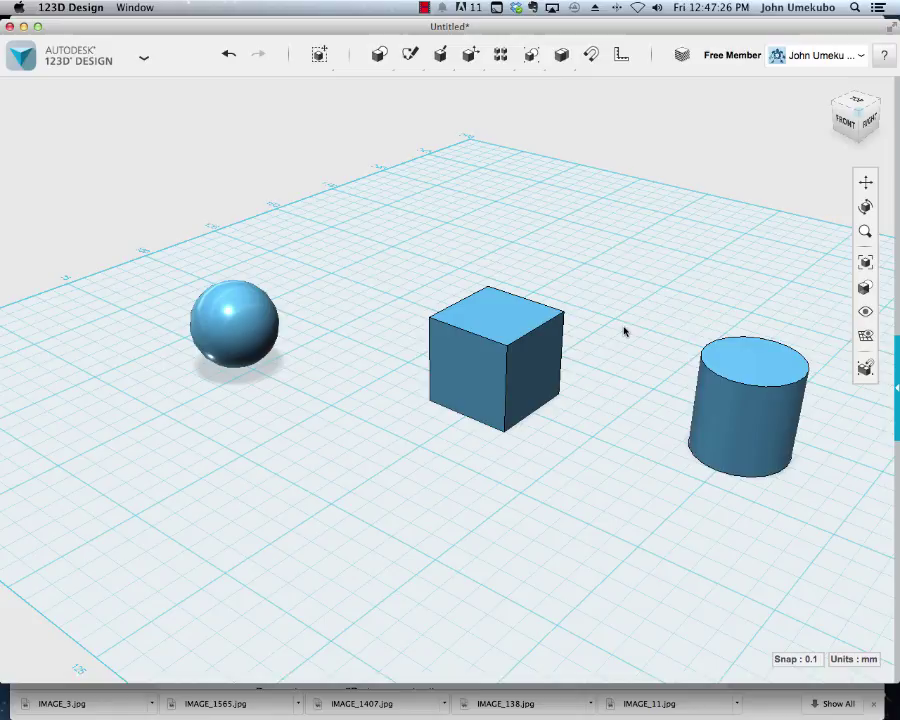
Try selecting the whole box, one of its top edges and a top corner, the cylinder and its top rim, and clear the selection.
click(529, 366)
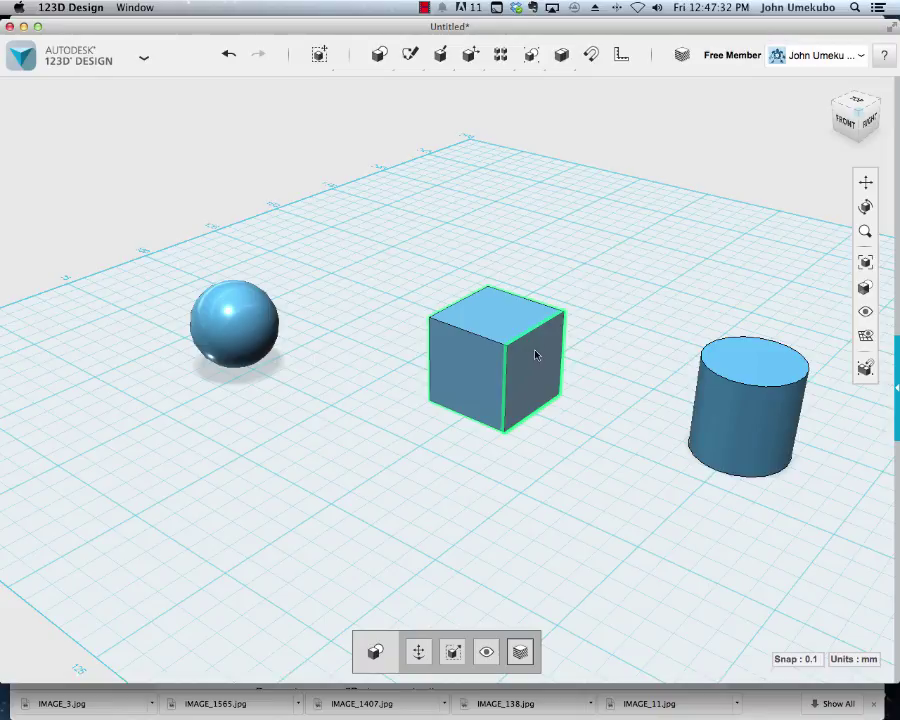
click(532, 332)
click(532, 332)
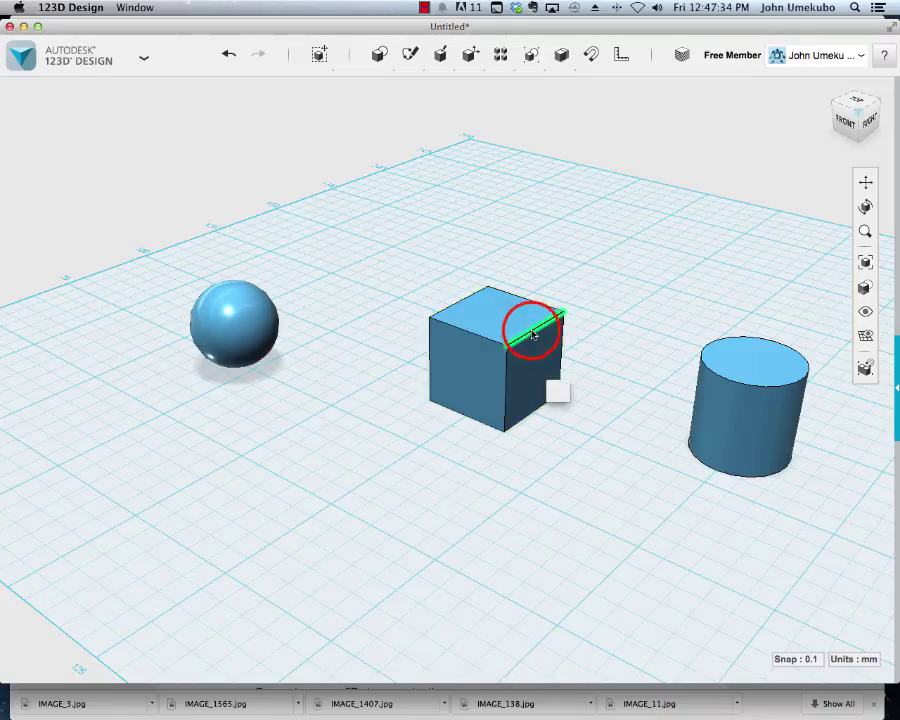
click(503, 342)
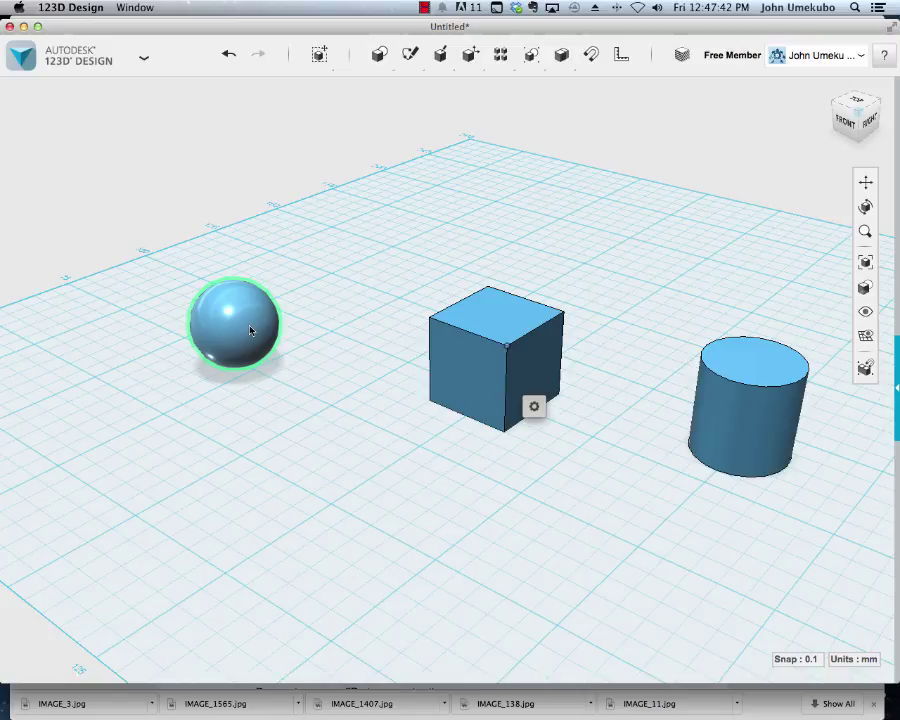
click(766, 369)
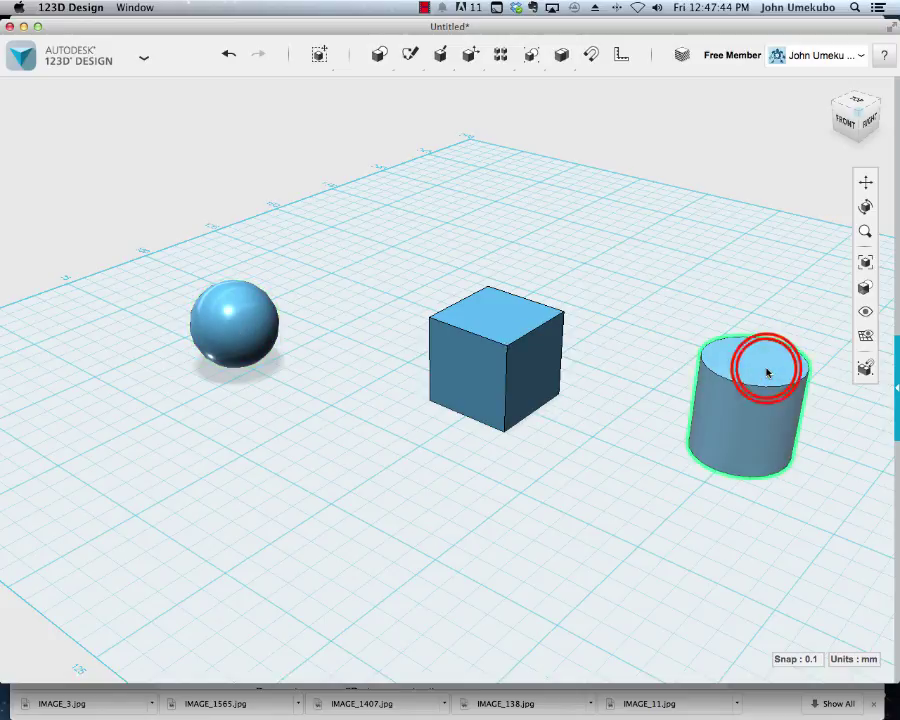
click(750, 385)
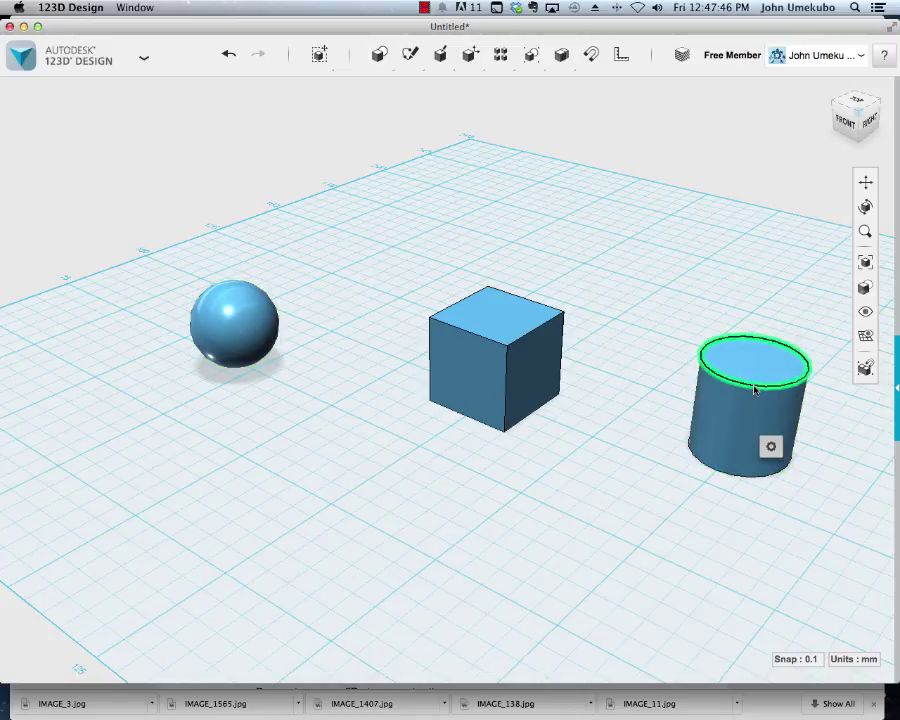
click(651, 373)
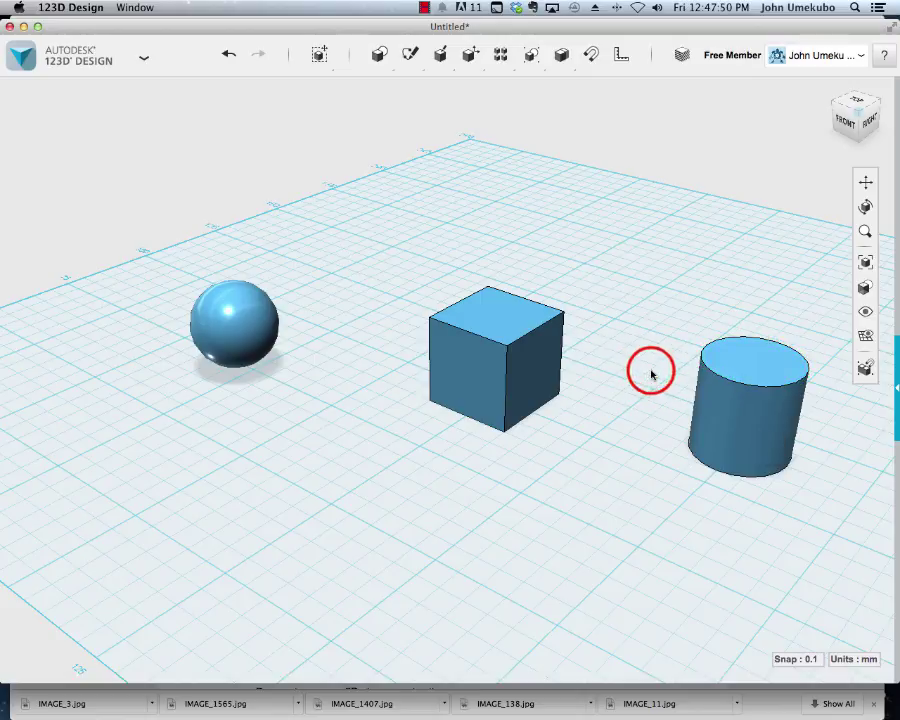